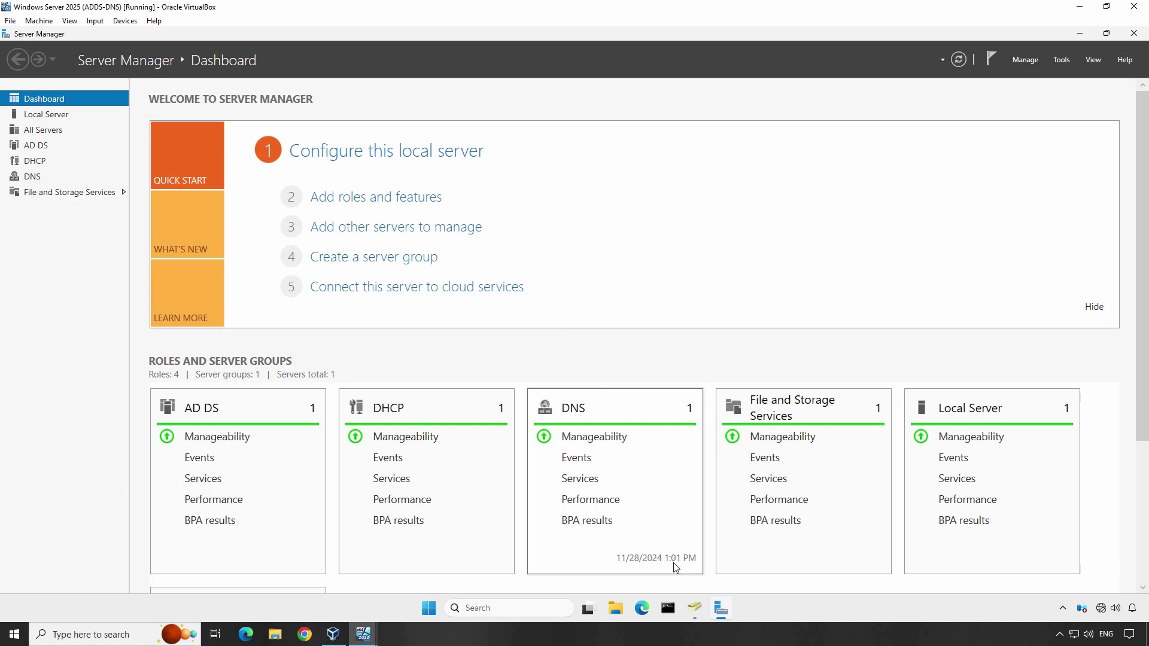
Step: Open File Explorer and browse to This PC > Local Disk (C:)
click(696, 615)
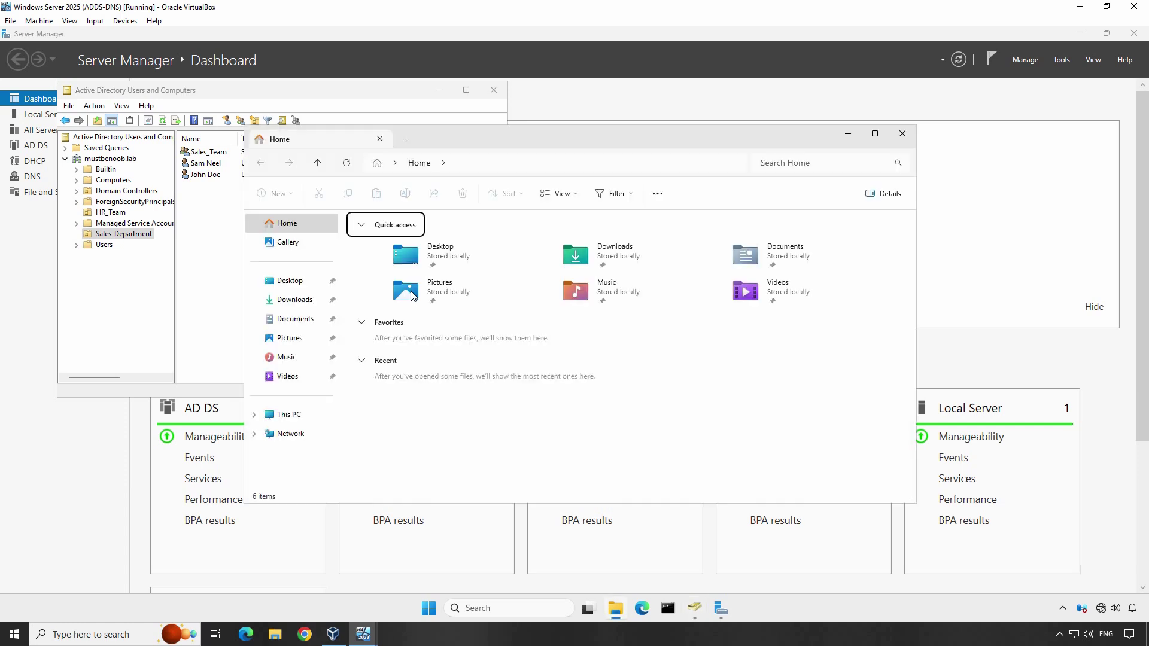
click(283, 419)
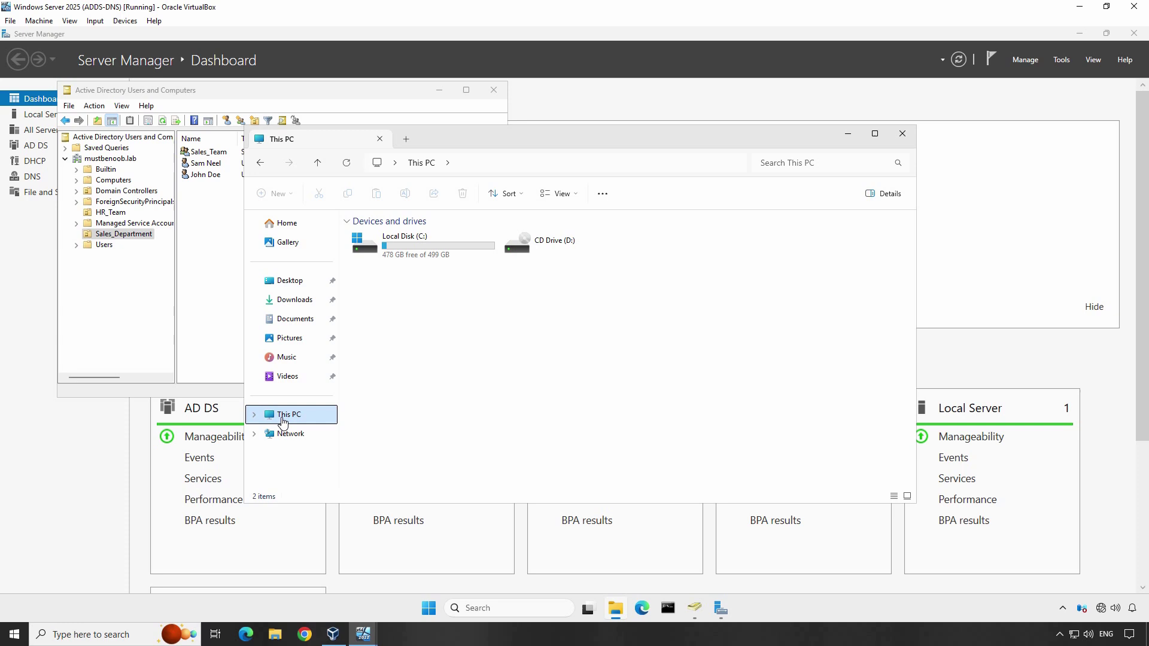
double_click(438, 241)
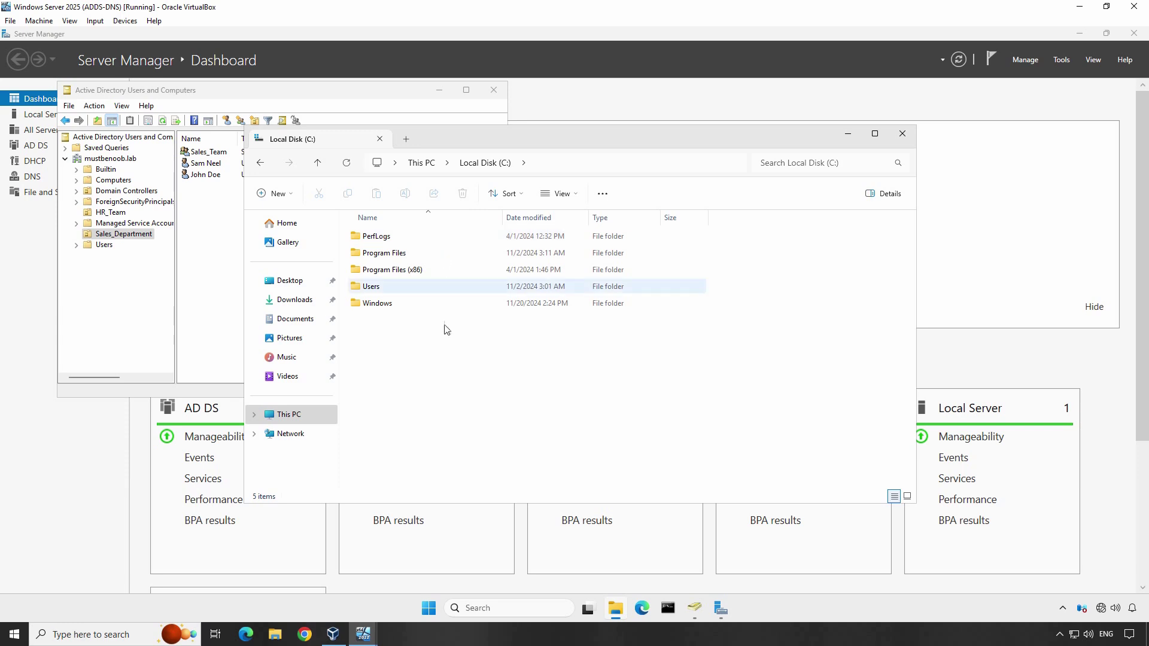
Step: Add a new folder named SharedDocs at the root of C:
right_click(424, 362)
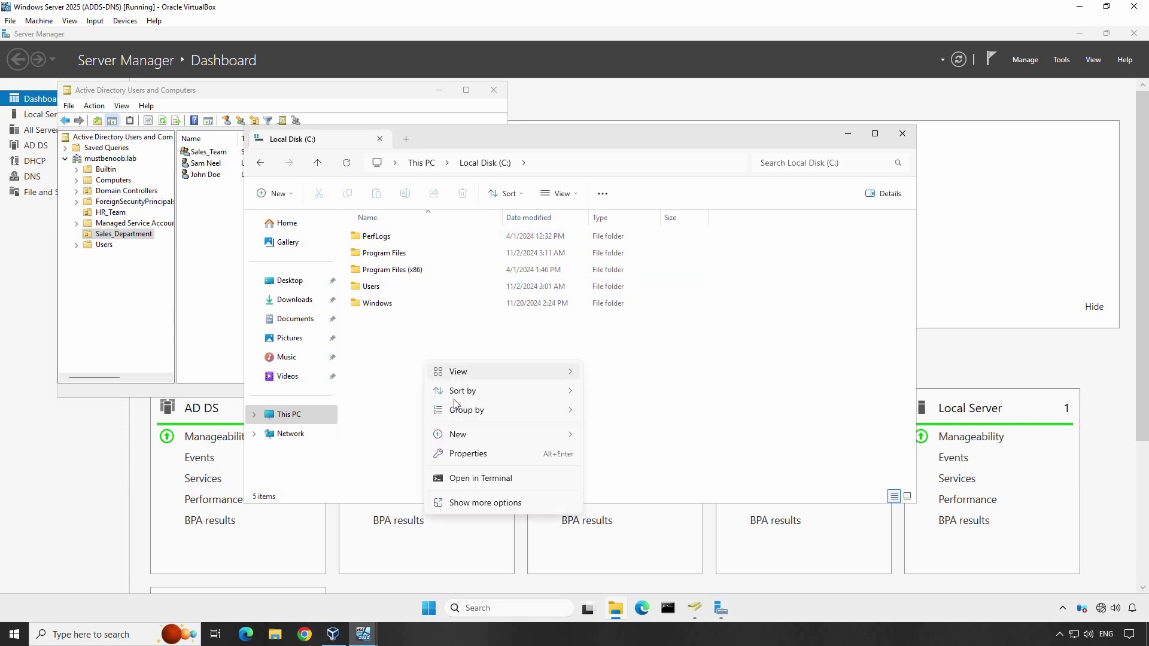
mouse_move(486, 438)
click(632, 442)
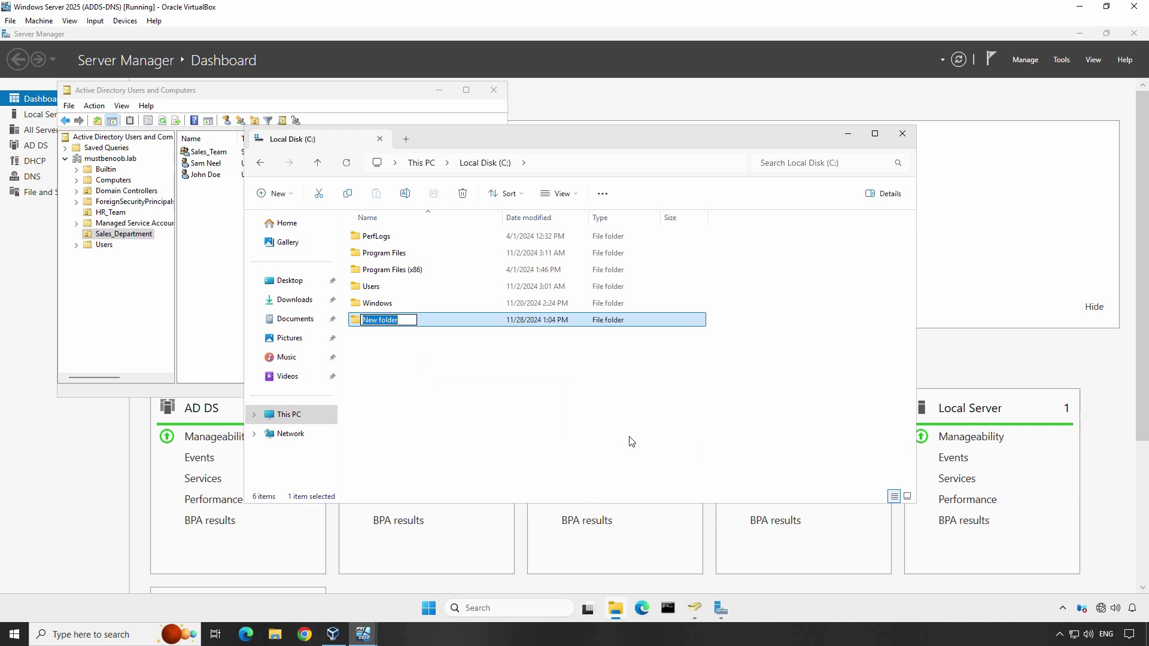
text(SharedDocs)
key(Return)
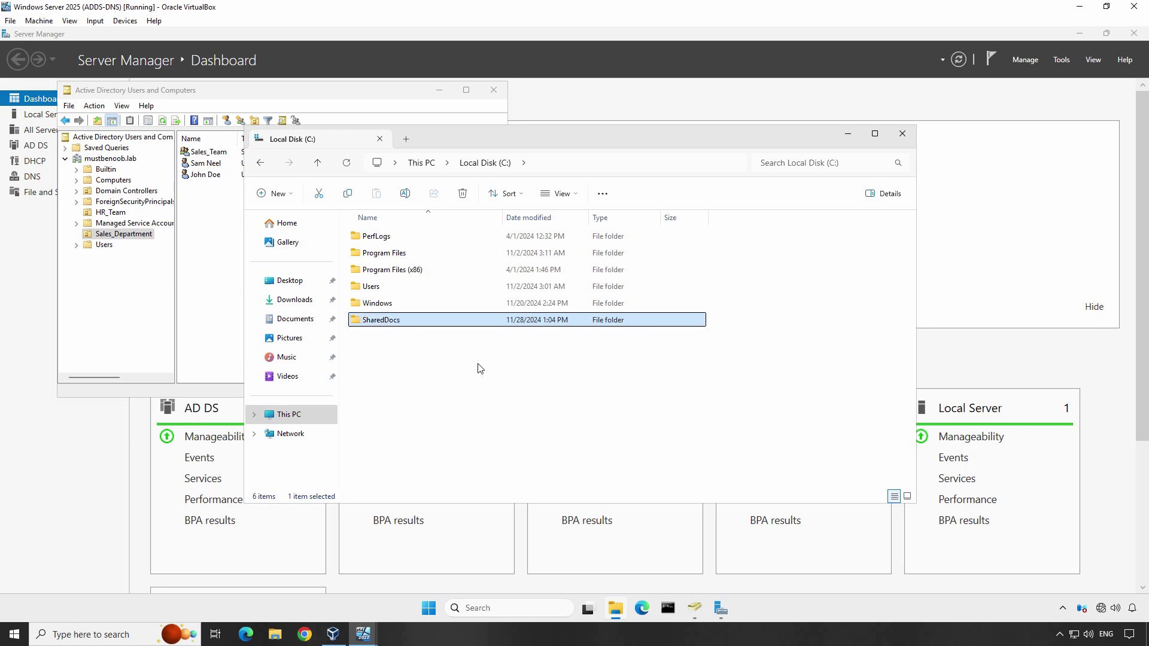
Step: From SharedDocs Properties > Sharing > Advanced Sharing, tick Share this folder with share name SharedDocs
right_click(390, 323)
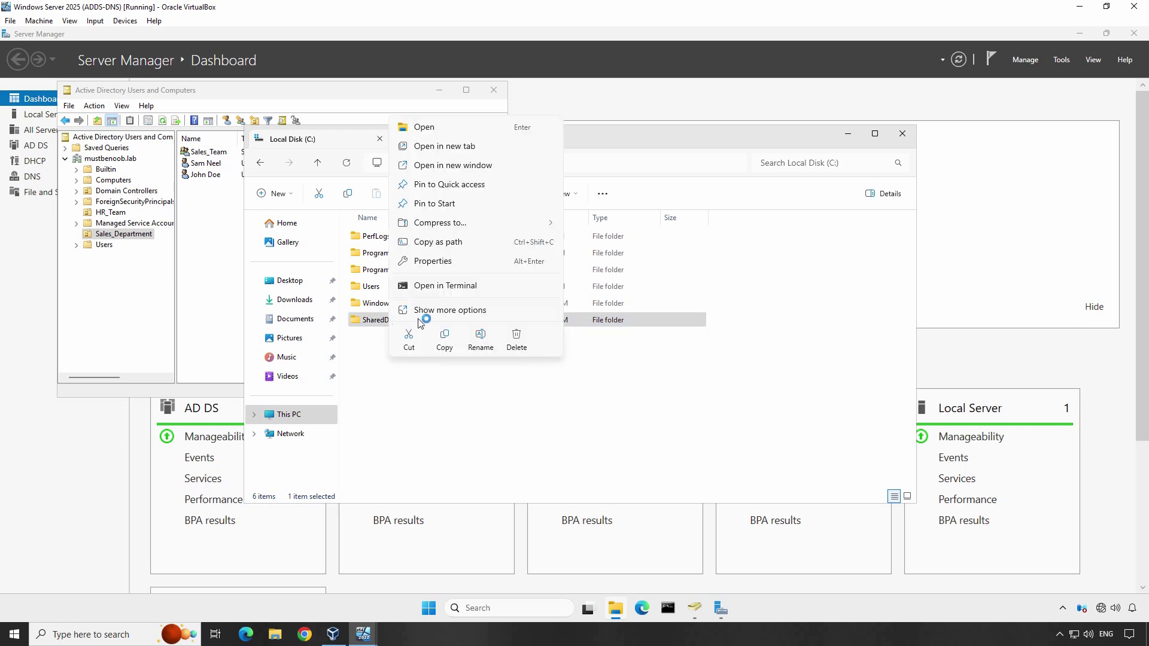
click(433, 261)
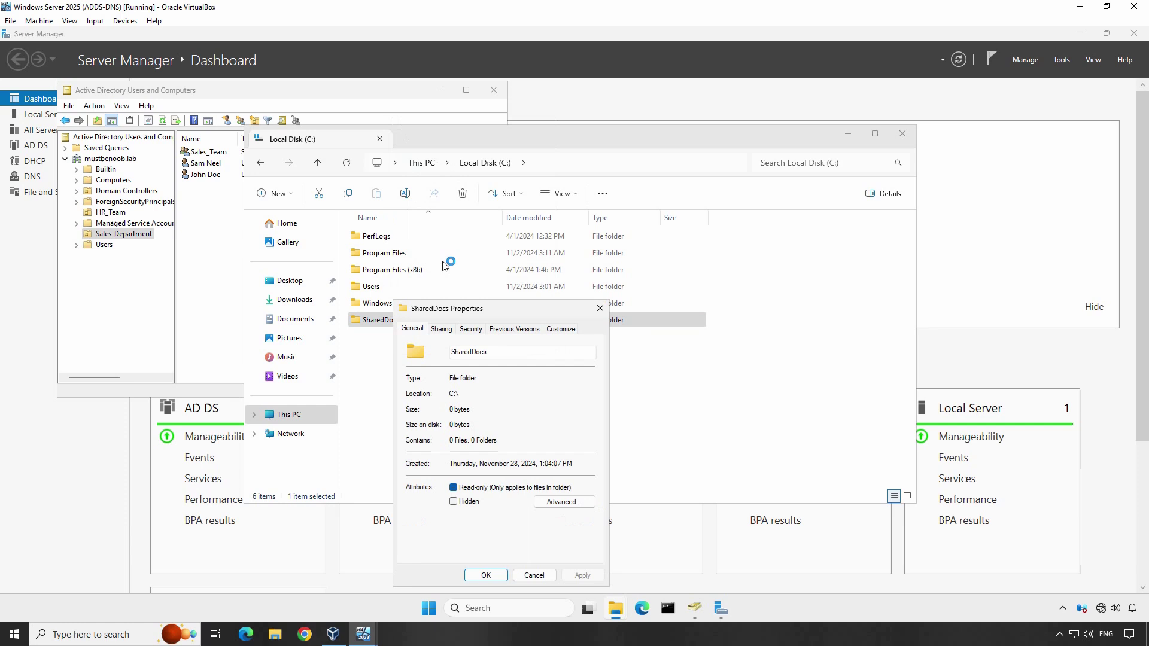
click(443, 330)
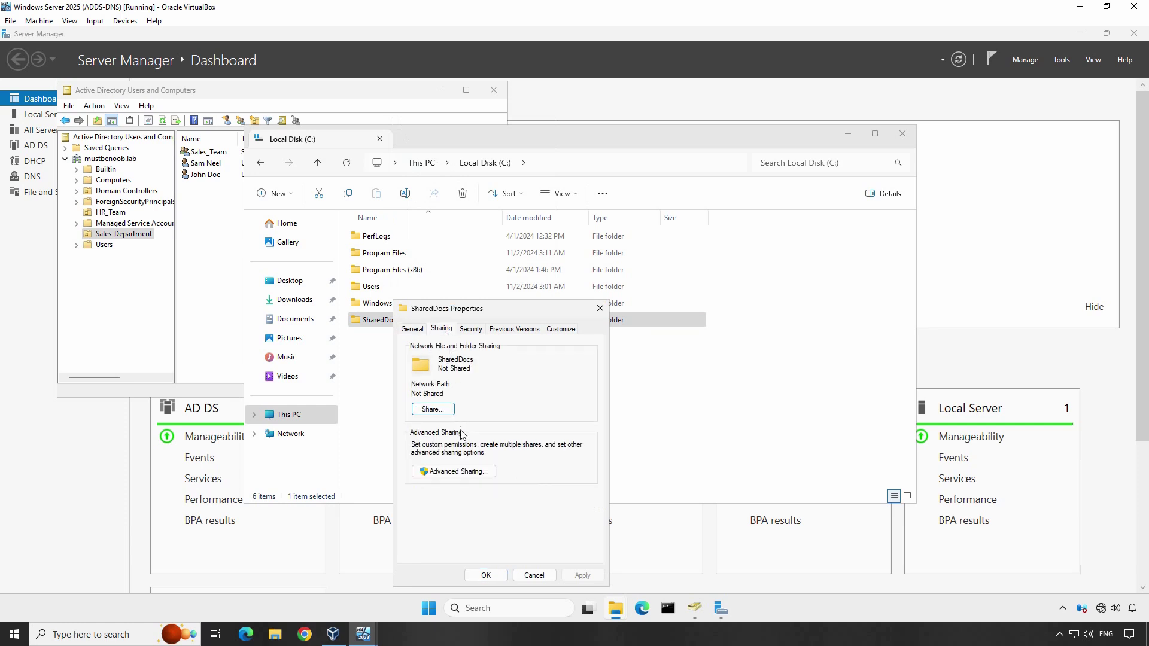
click(456, 472)
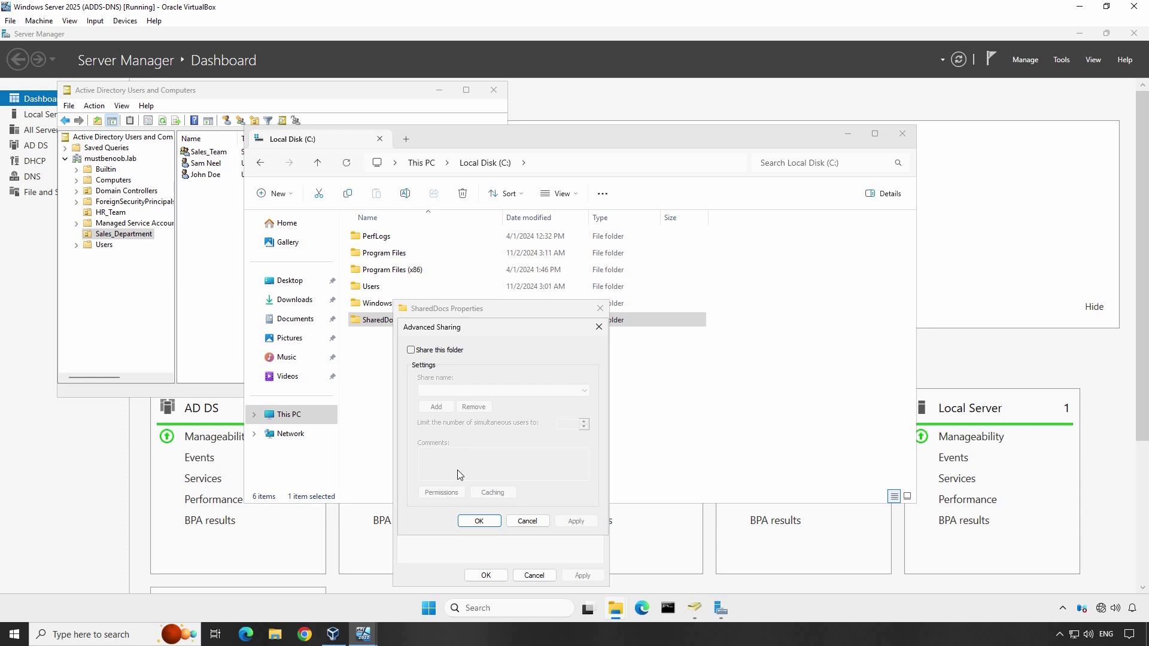
click(412, 350)
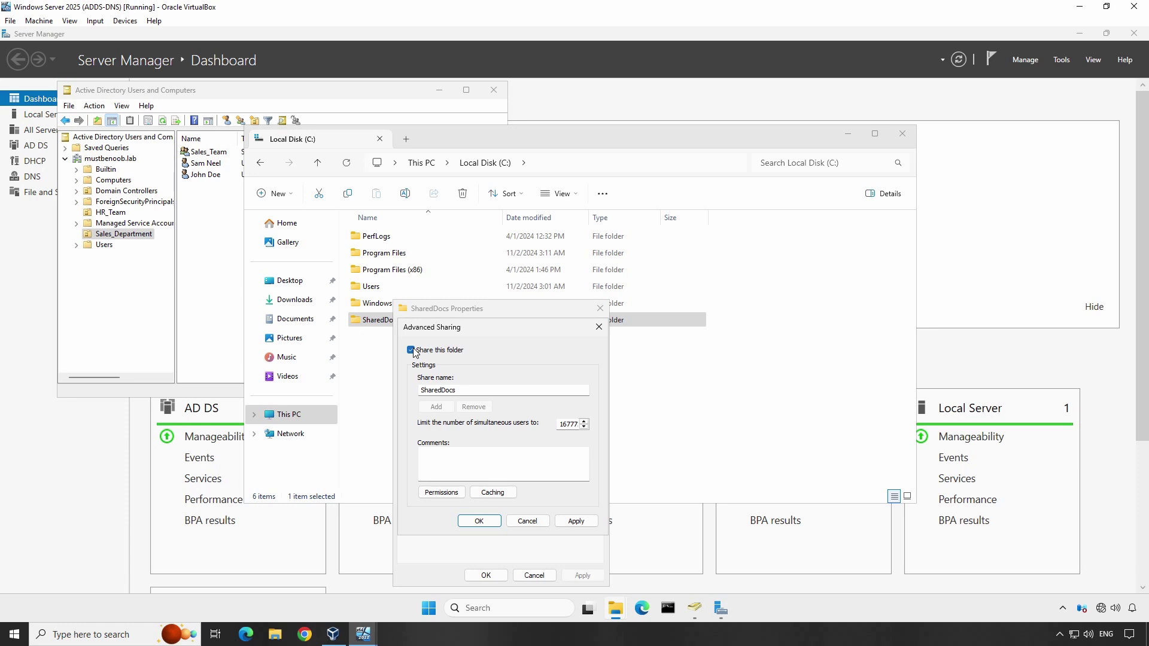
Step: Open the SharedDocs share permissions and remove the Everyone entry
click(441, 492)
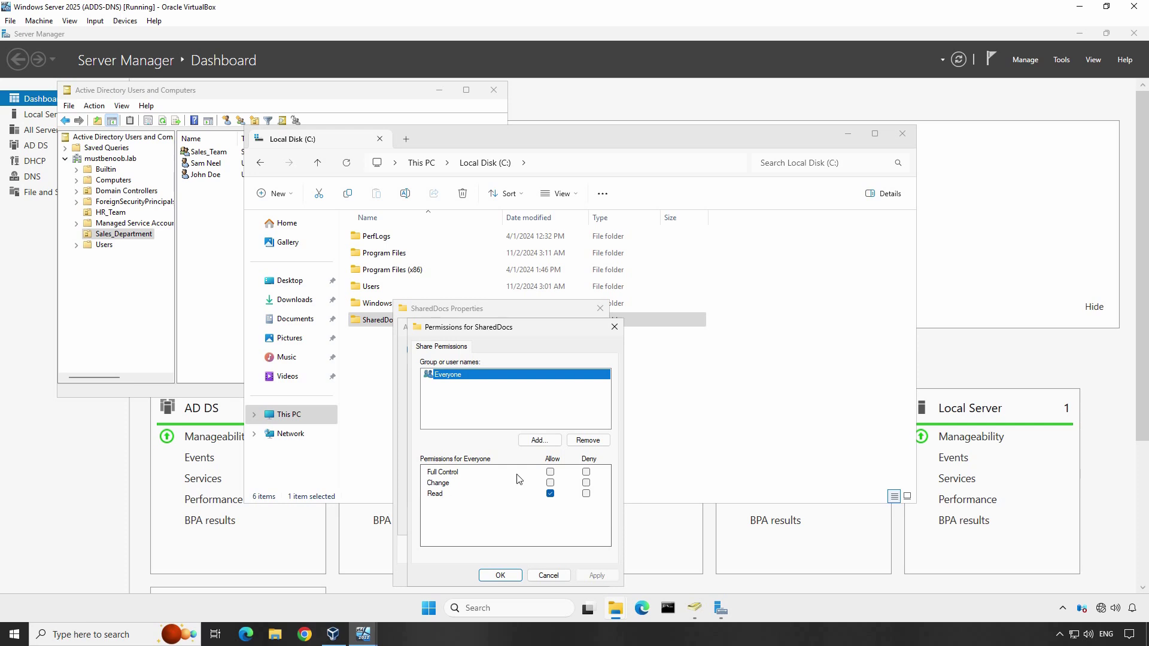
click(550, 472)
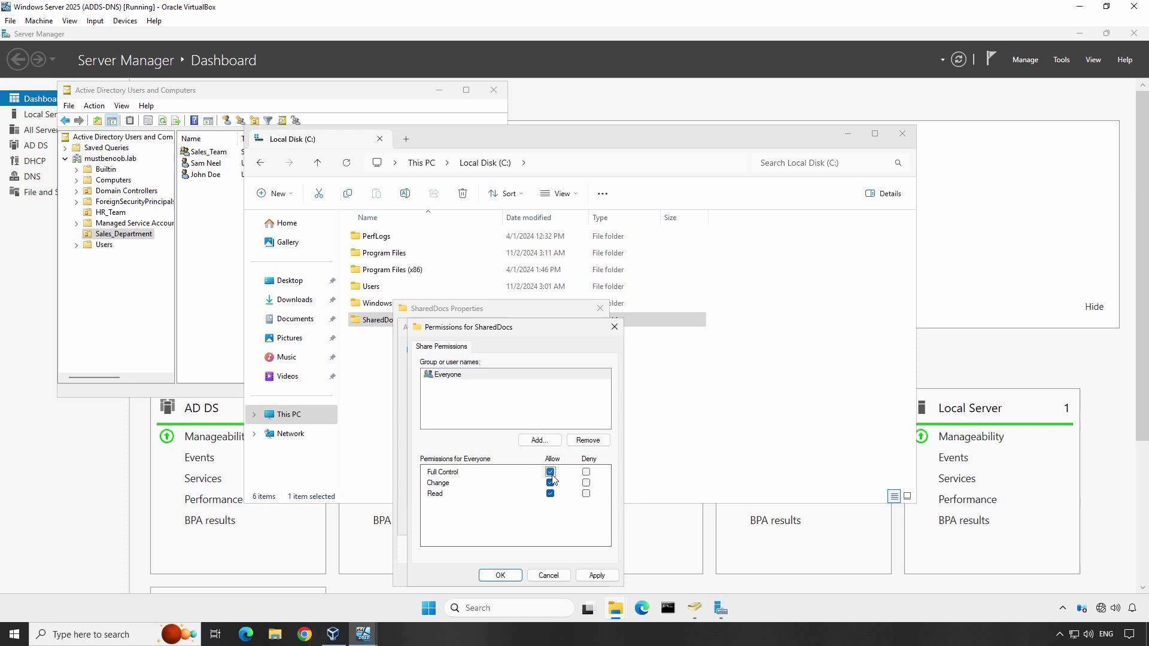
click(579, 441)
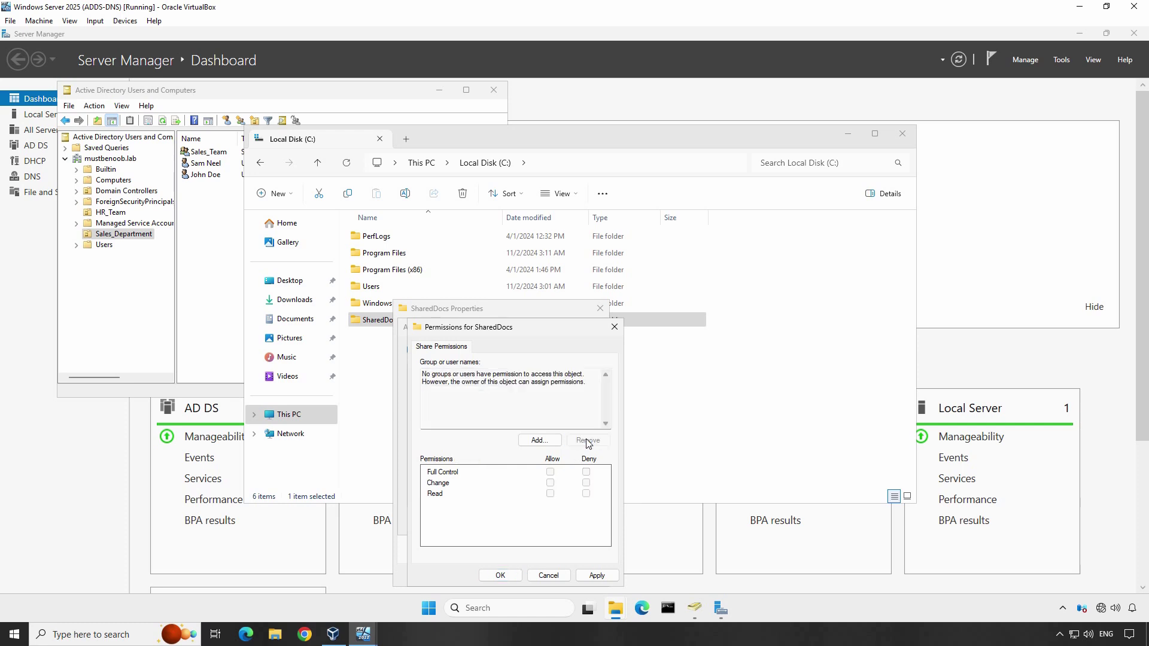
Step: Add Domain Users with Full Control Allow, then apply the advanced sharing settings
click(539, 440)
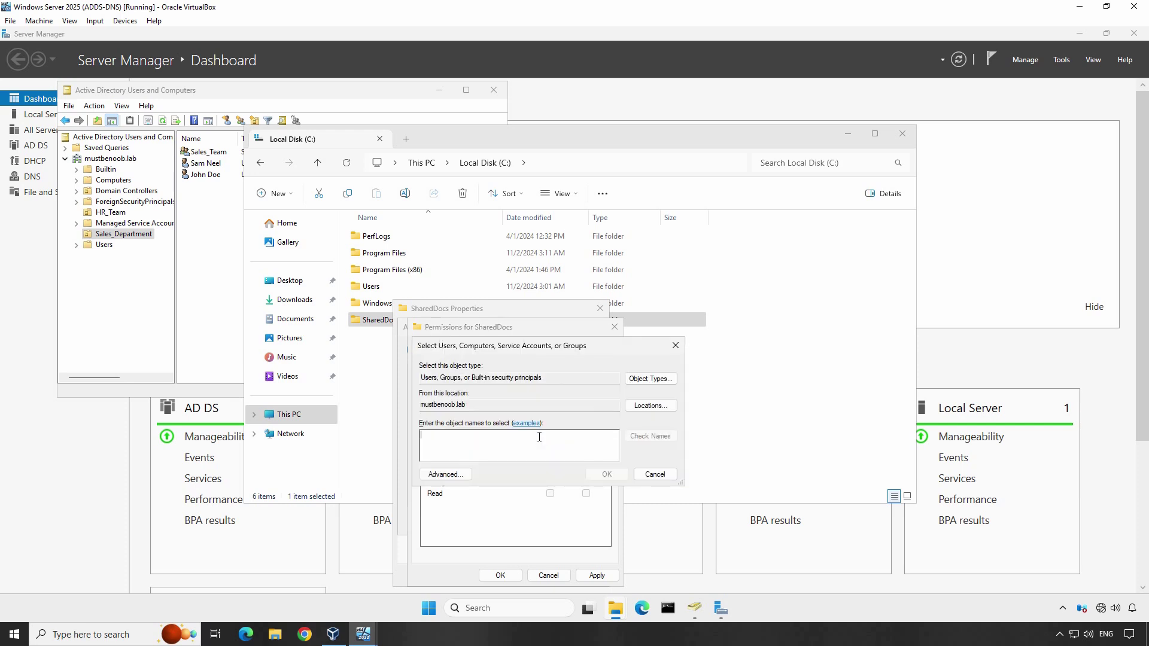
text(domain users)
click(642, 435)
click(605, 475)
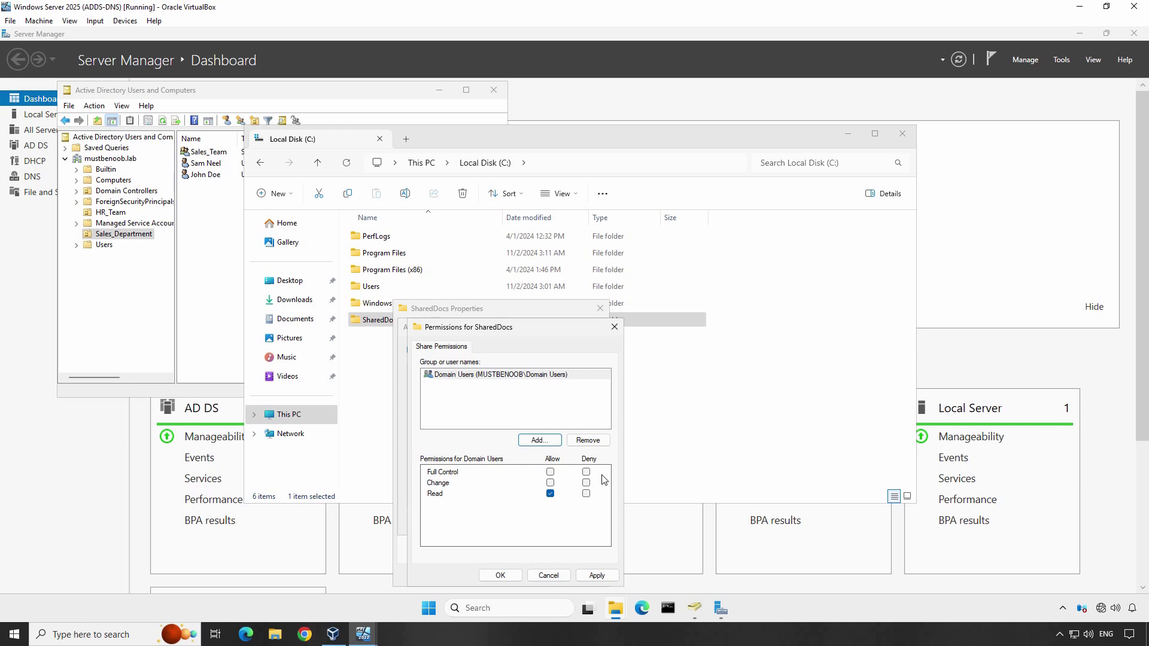
click(551, 473)
click(597, 575)
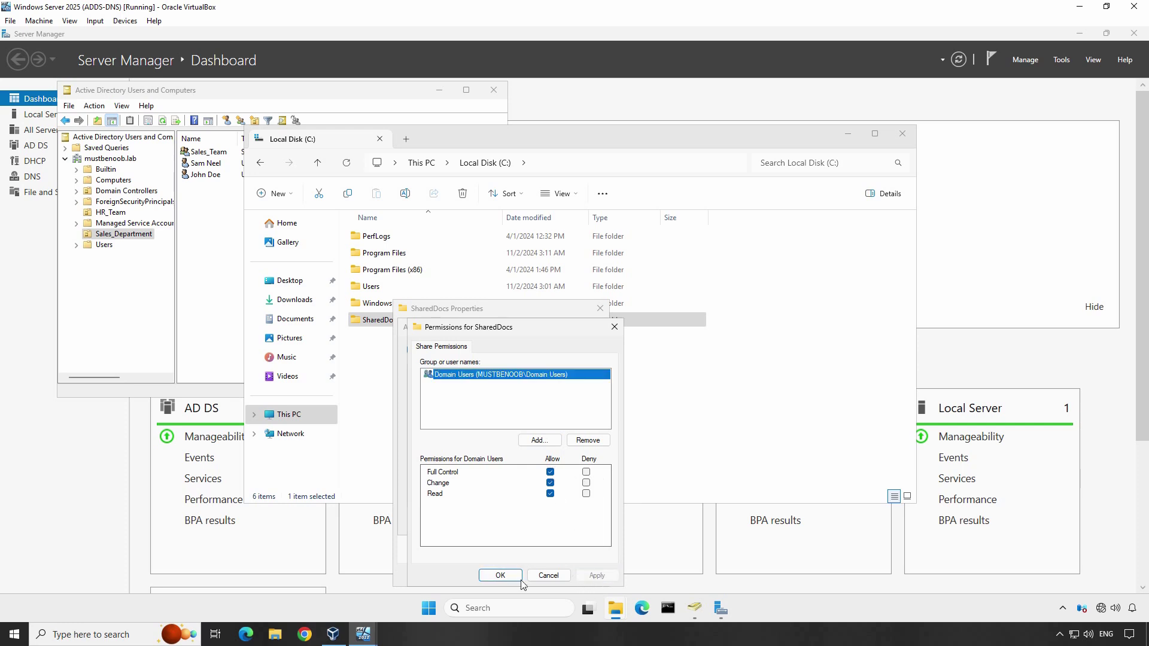
click(500, 576)
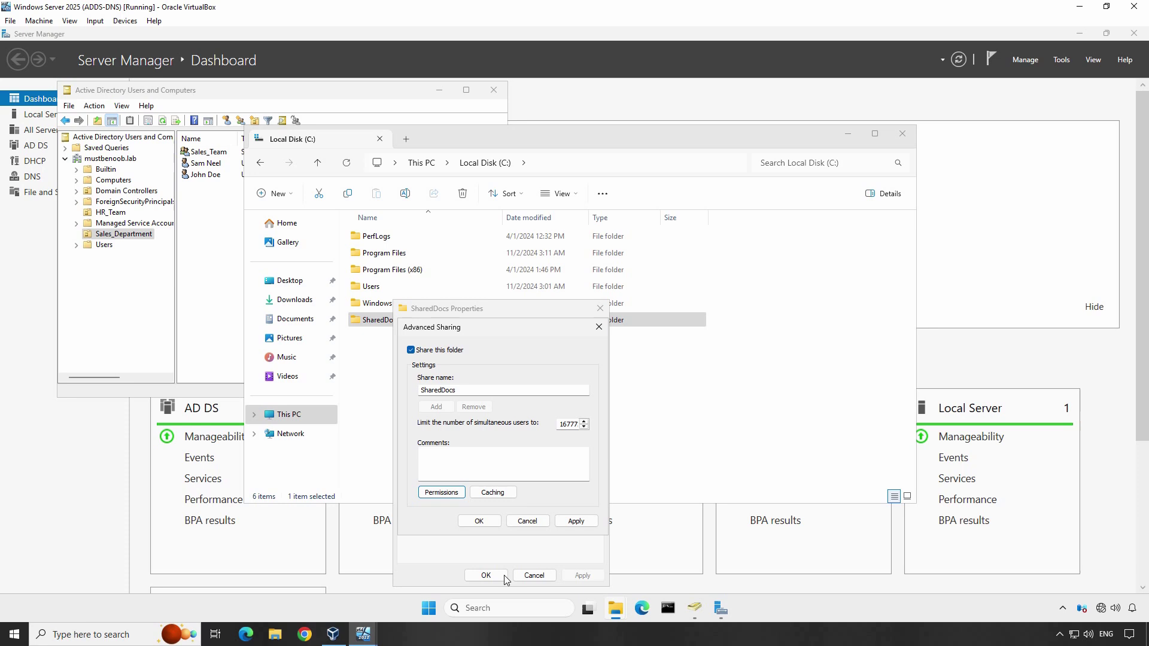
click(575, 521)
Step: Close Advanced Sharing and add the Sales_Team group to SharedDocs's Security permissions
click(479, 521)
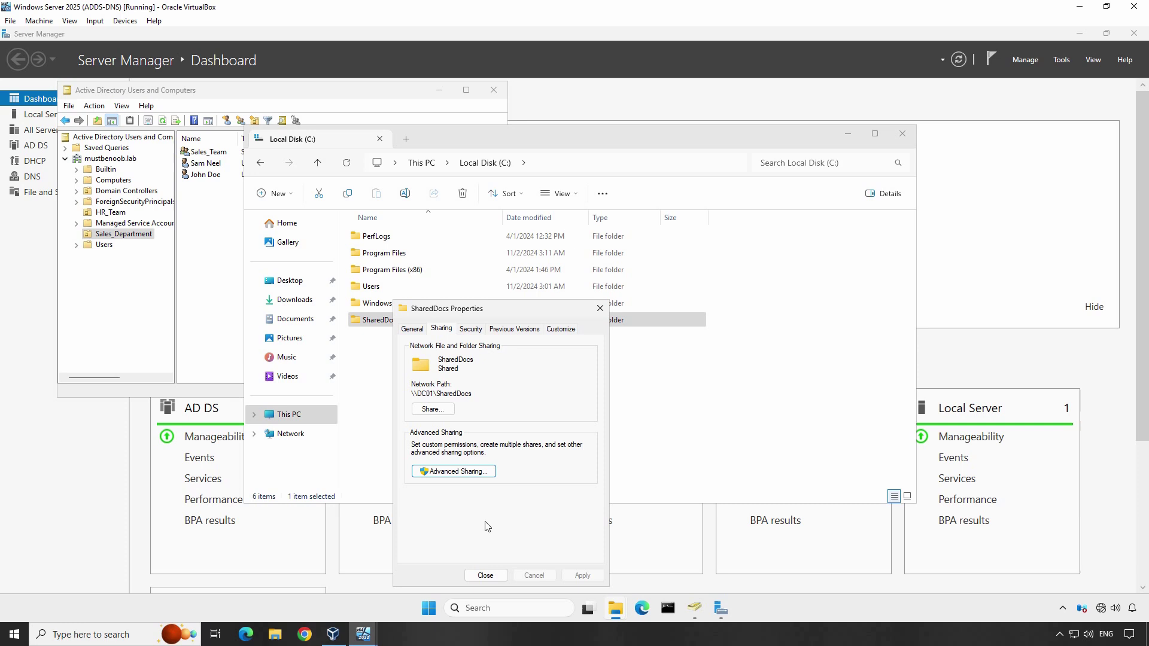
click(472, 329)
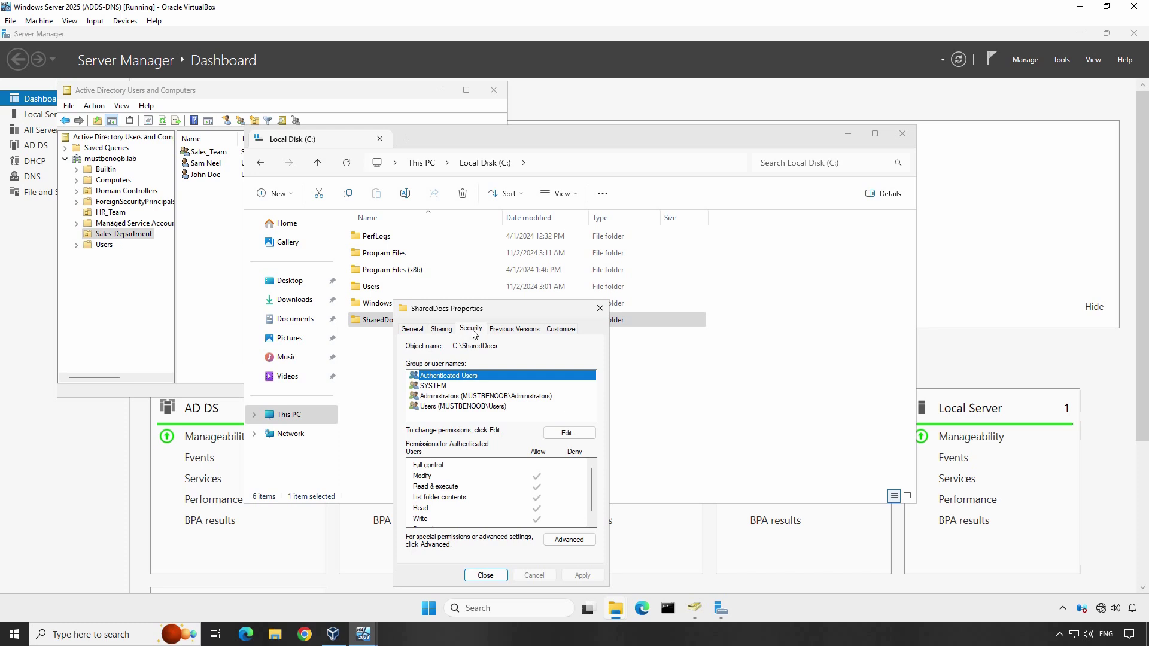
click(567, 433)
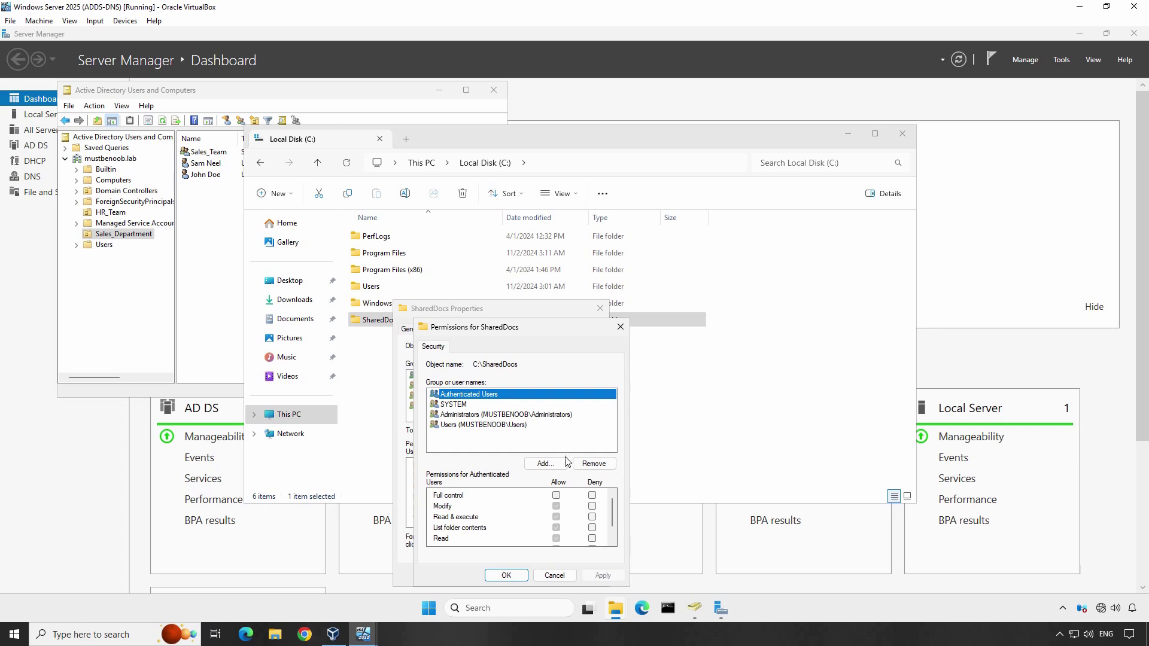
click(545, 464)
text(sales)
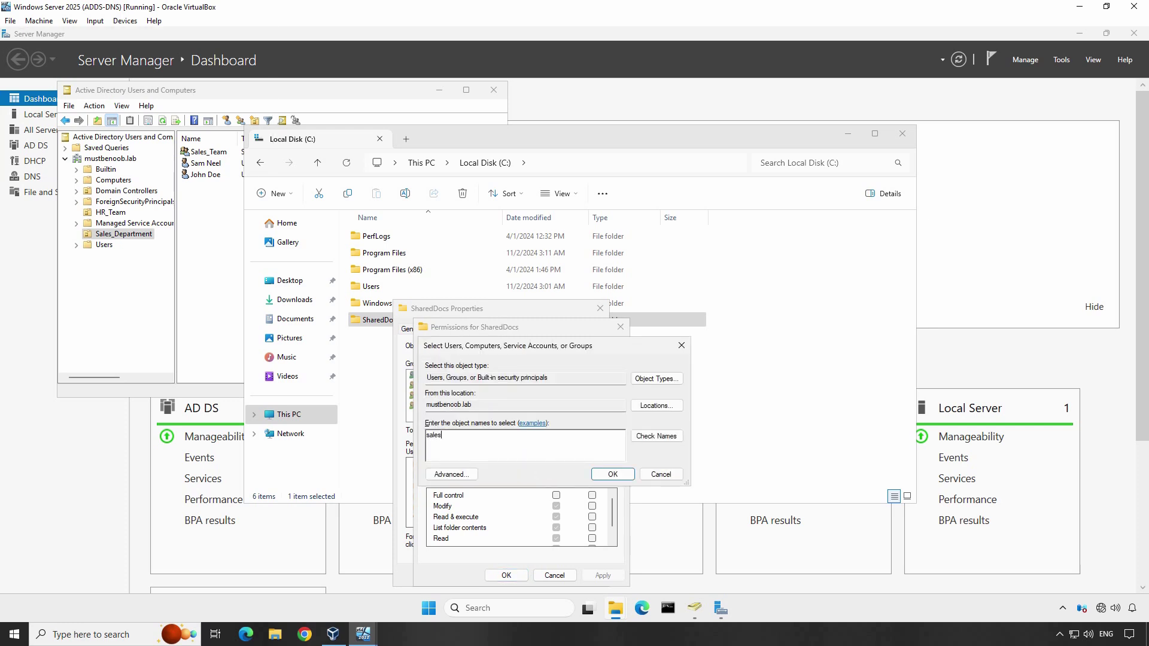
click(651, 438)
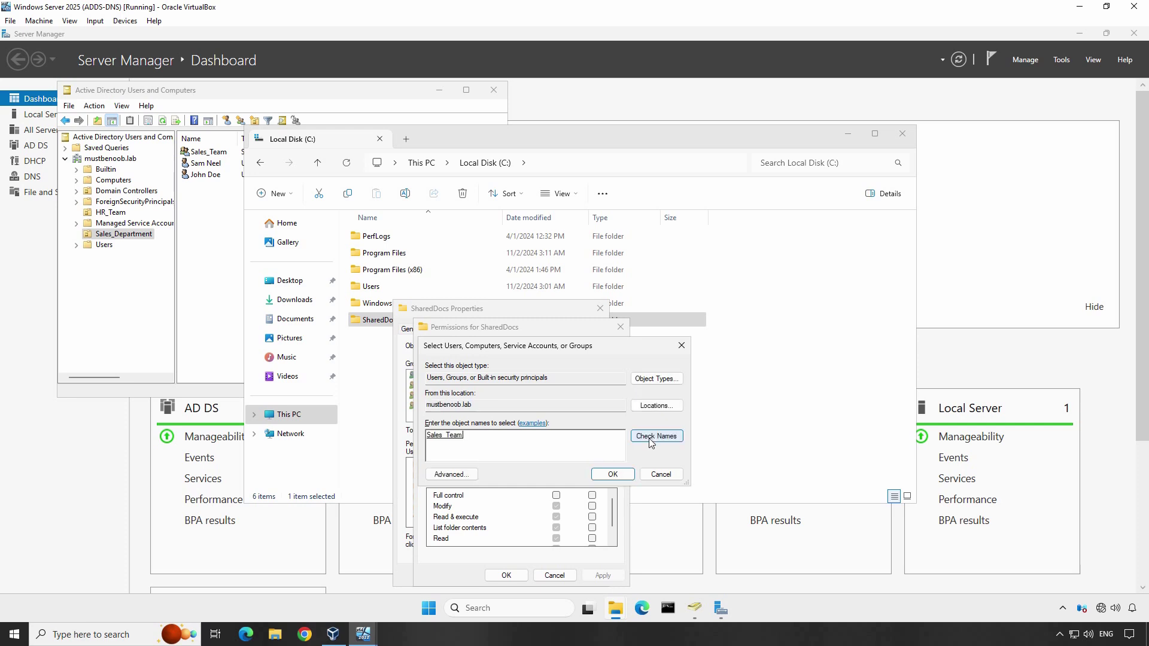
click(617, 475)
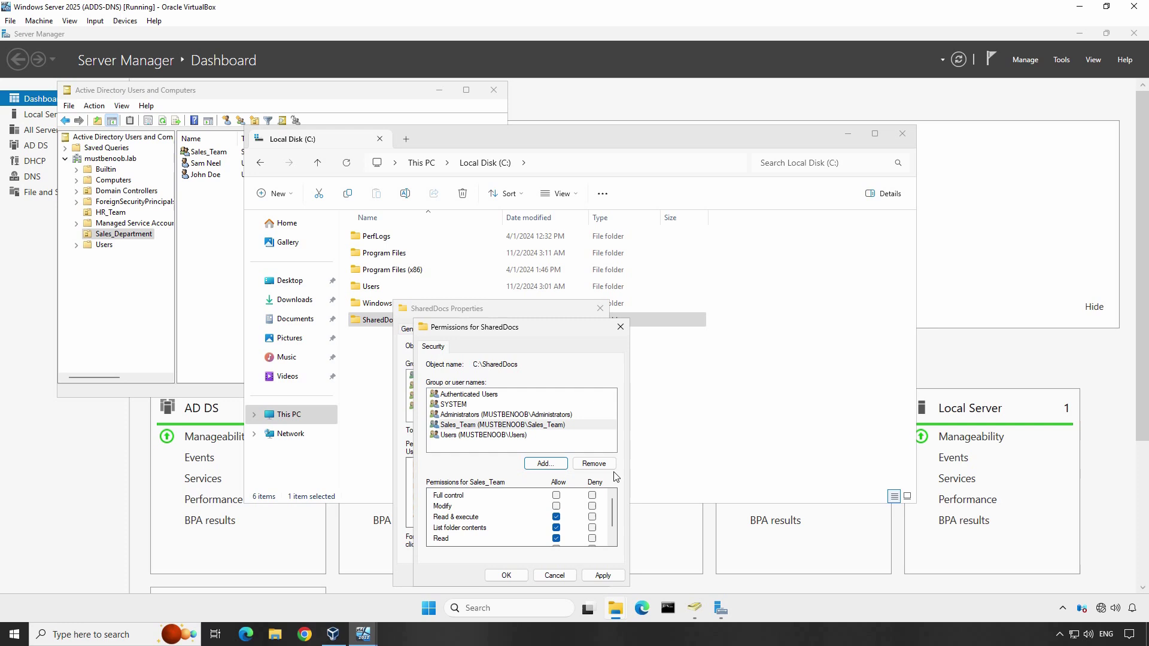
Step: Grant Sales_Team Full control Allow and apply the security changes
click(534, 425)
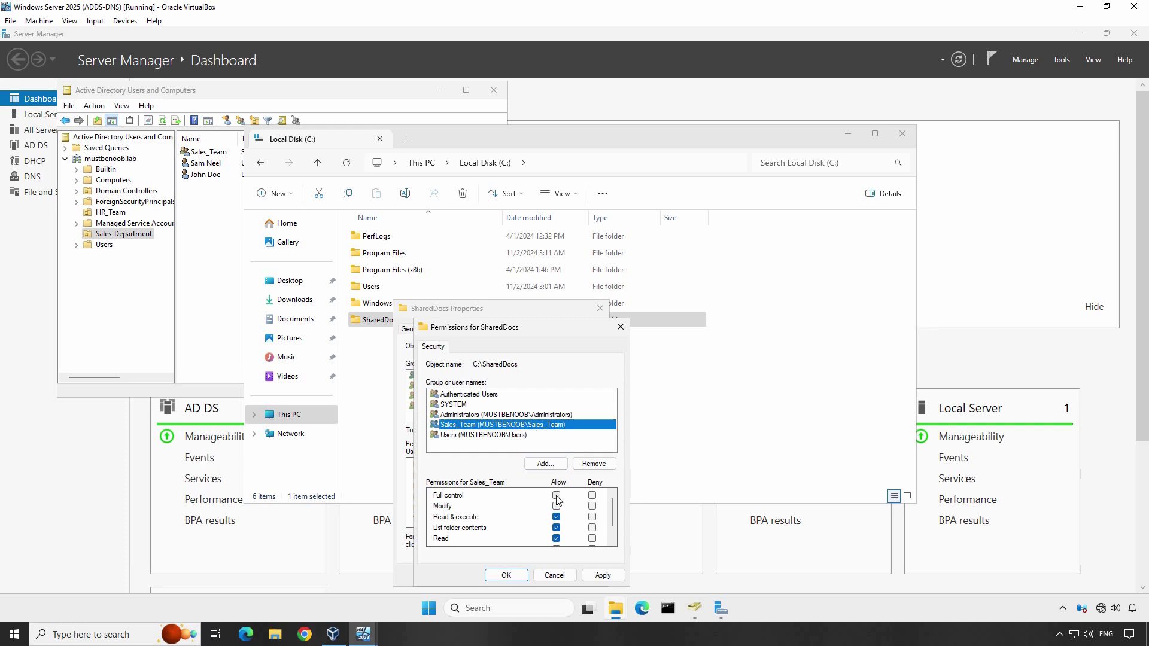
click(557, 496)
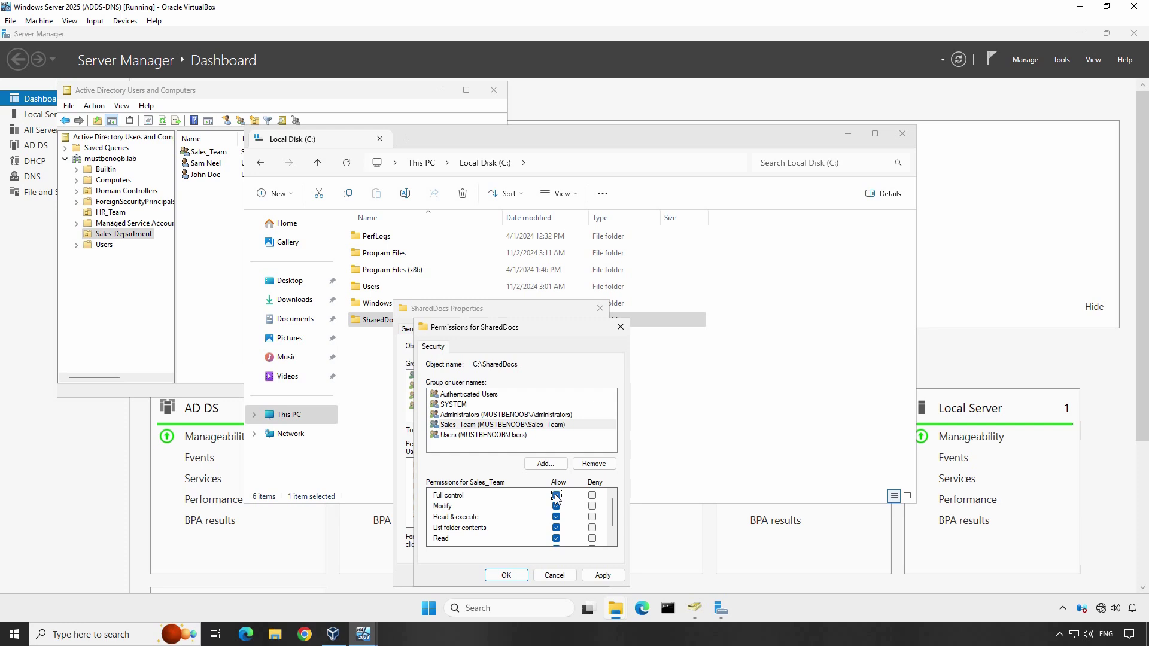
click(556, 496)
click(603, 576)
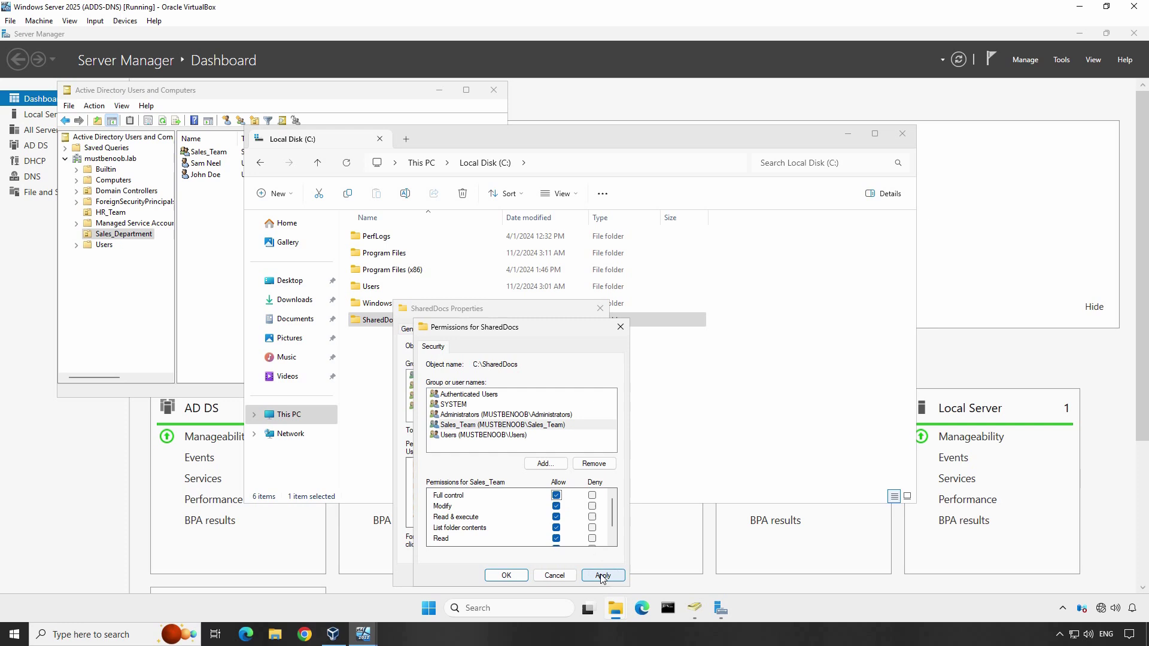
click(506, 576)
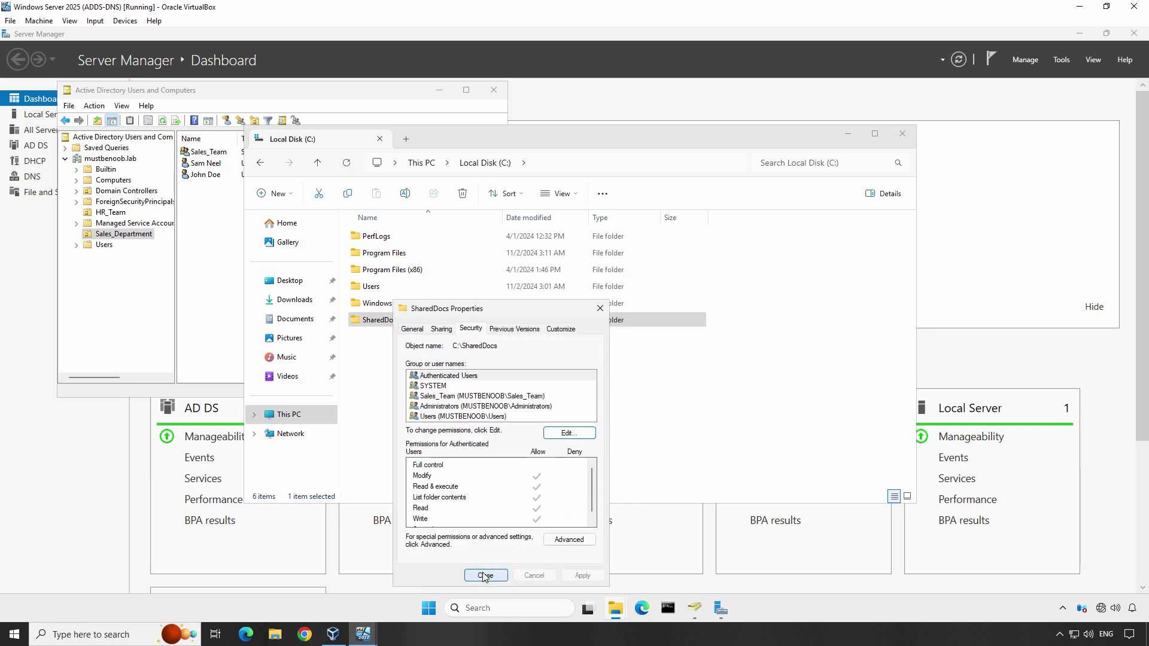
Step: Close the SharedDocs Properties dialog
click(485, 576)
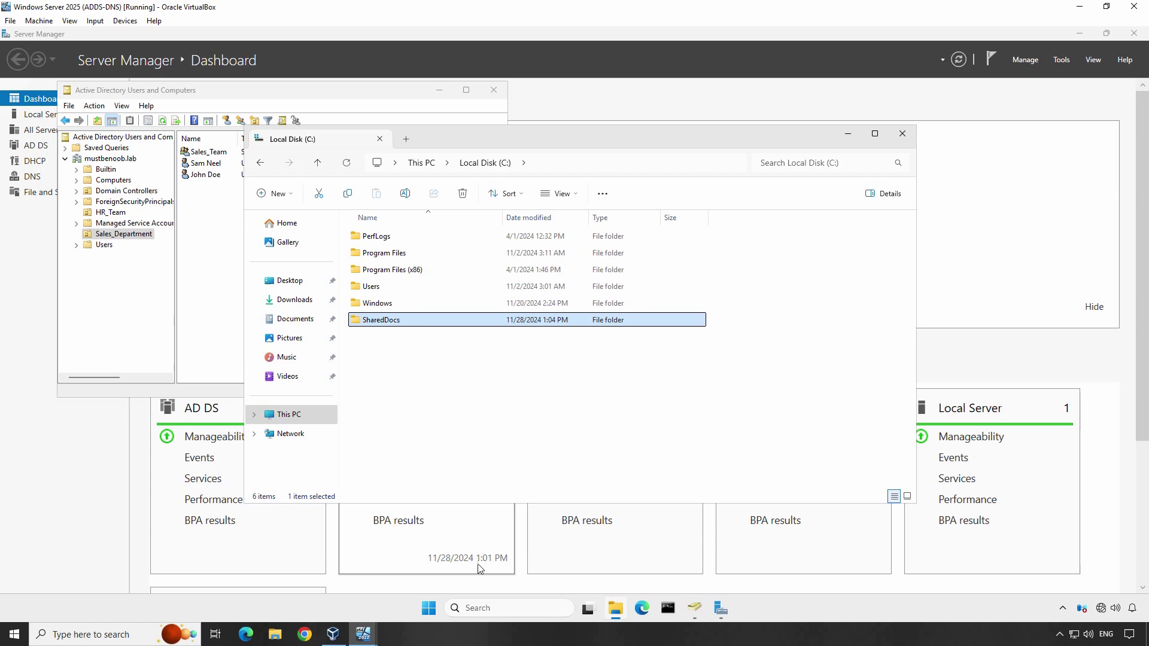
Step: On the Windows 11 client, run \\dc01 and open the SharedDocs share
click(365, 637)
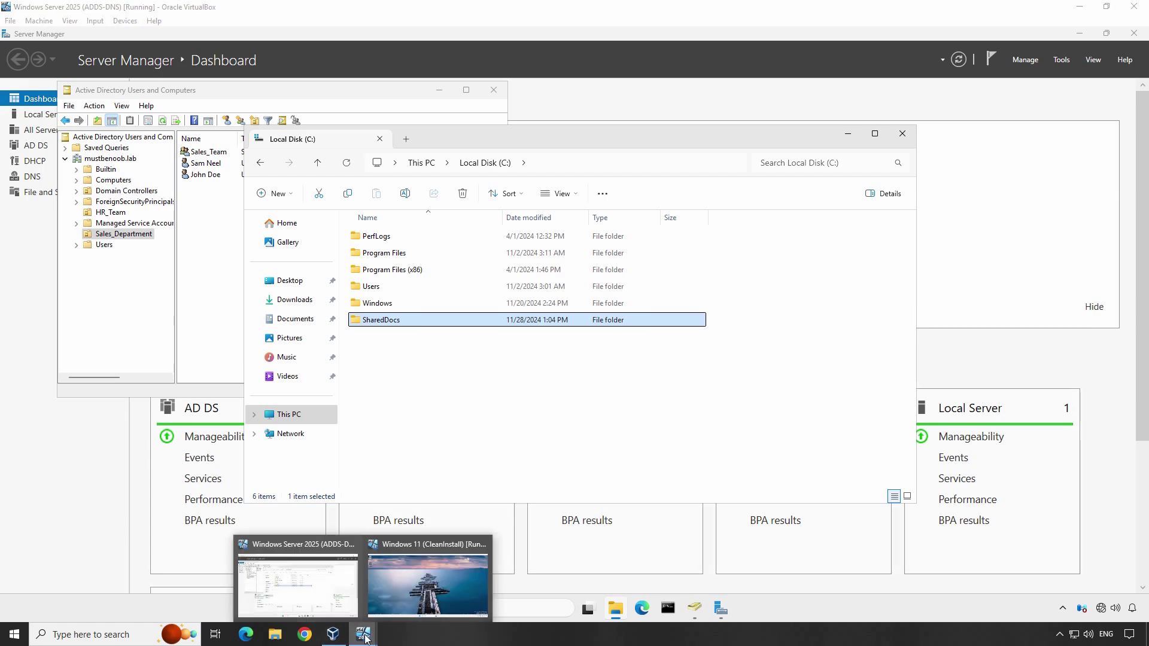
click(428, 578)
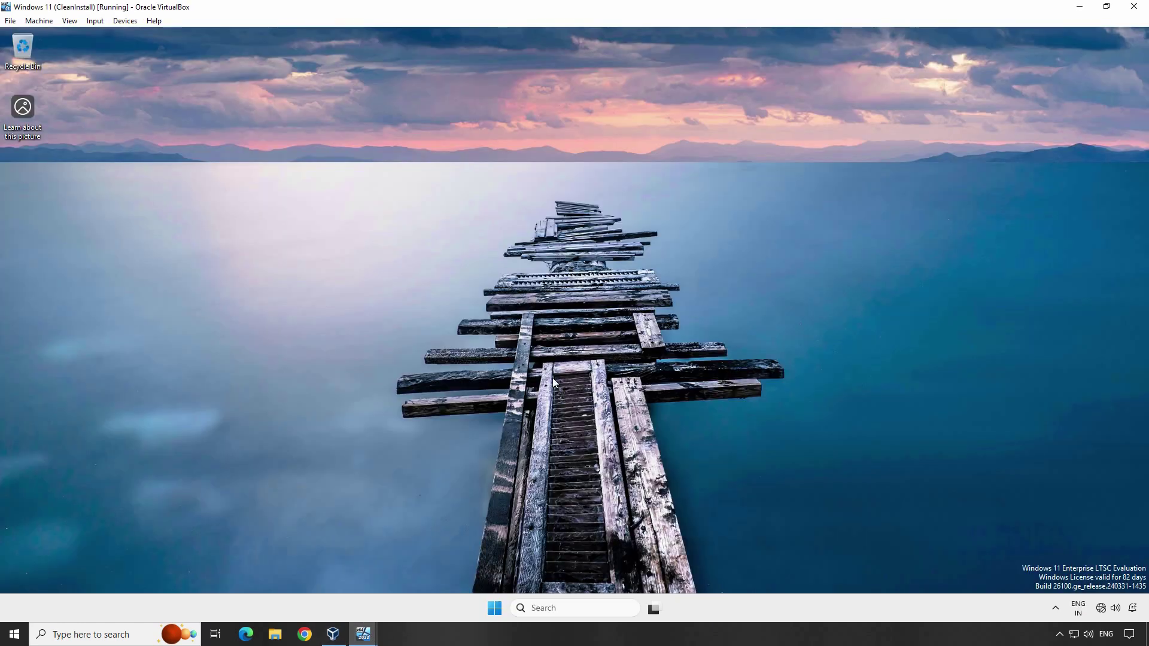
key(super+r)
text(\dc01)
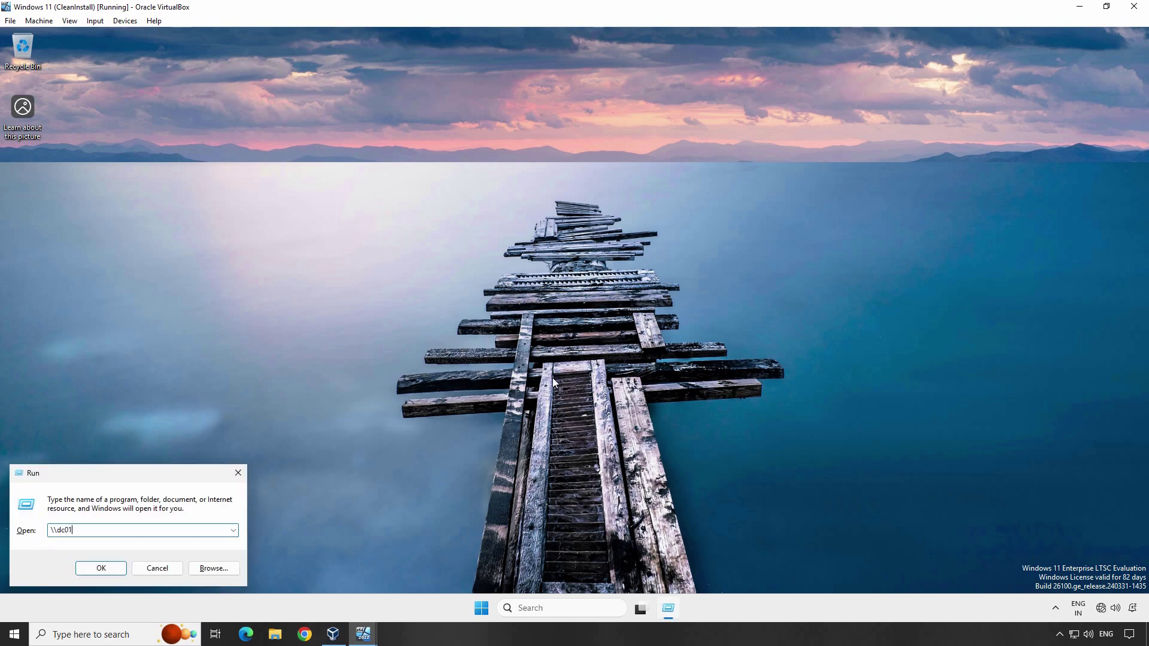
key(Return)
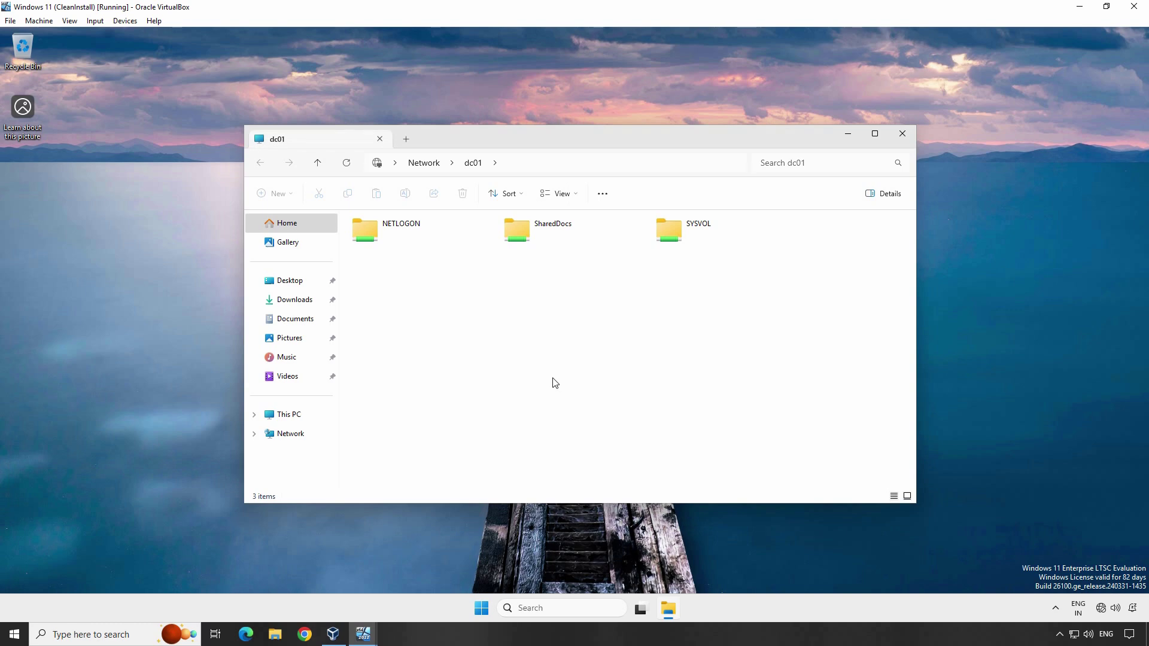
double_click(524, 230)
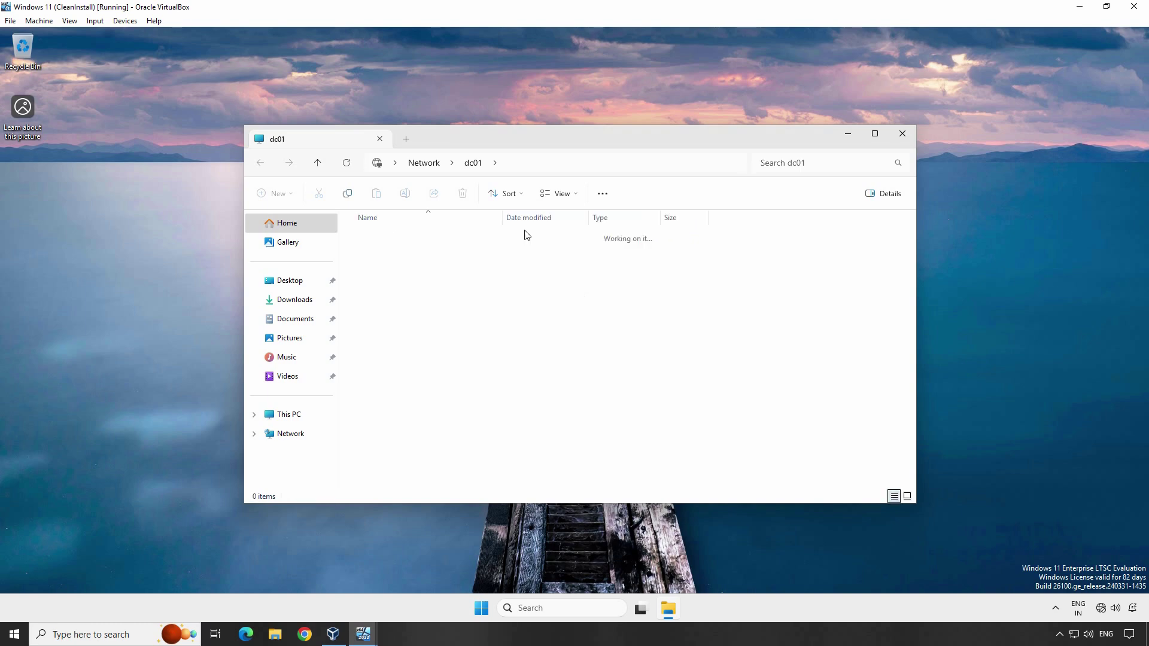
Step: Create a new folder in the share named with the user's full name
right_click(528, 318)
key(Up)
key(Up)
key(Up)
key(Right)
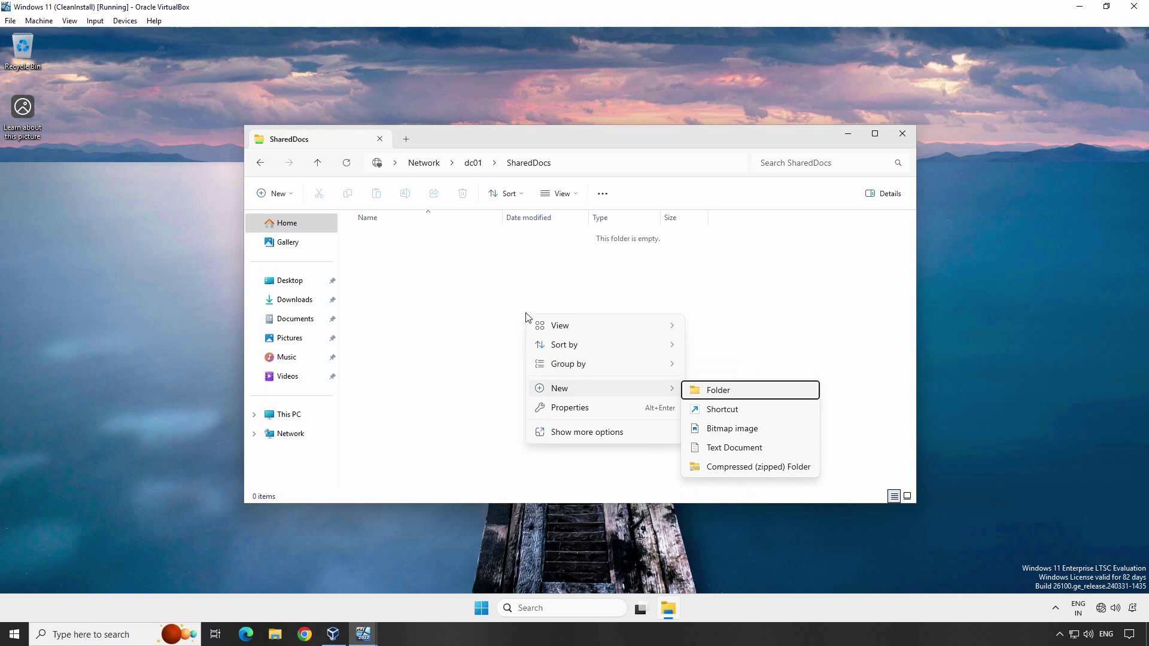
key(Return)
text(John D)
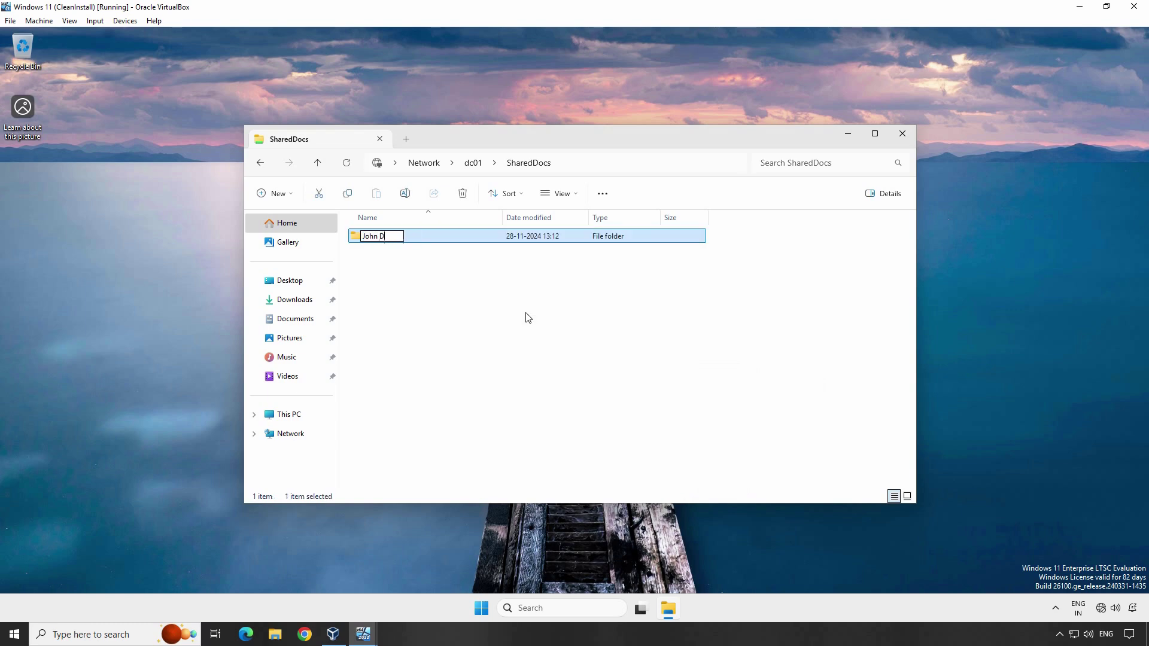
text(oe)
key(Return)
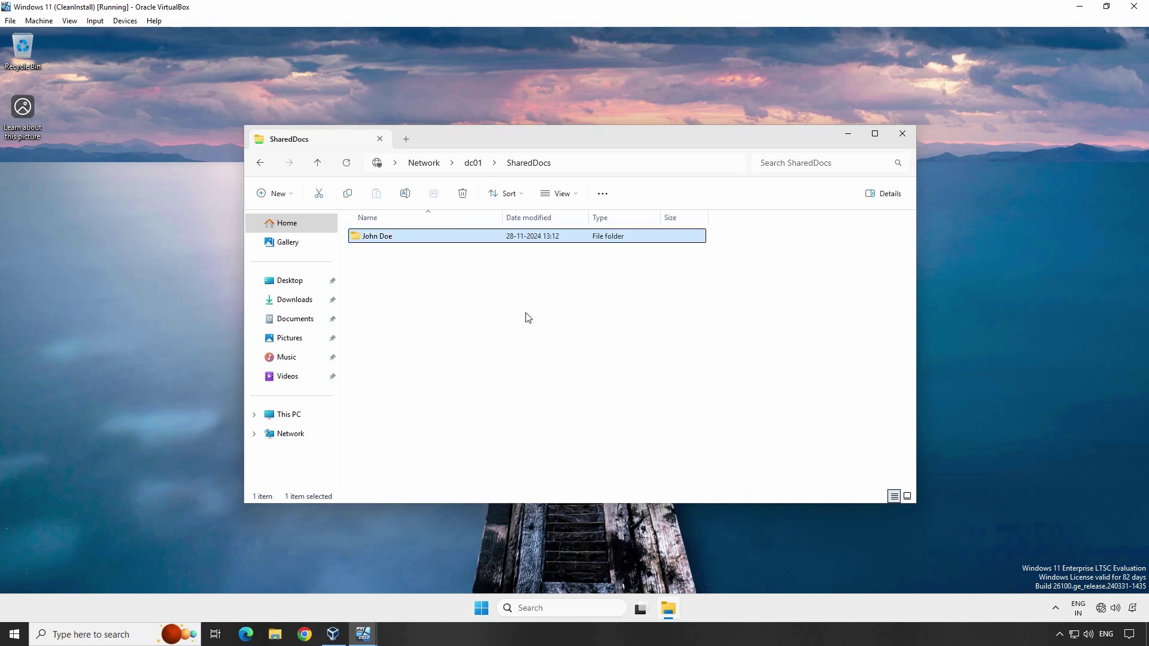